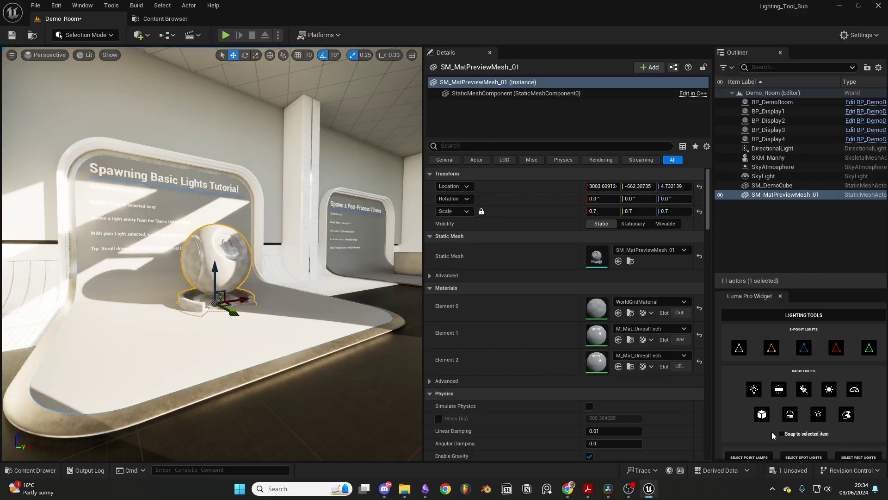
Spawn a basic point light snapped to the preview mesh and raise it above the mesh to Z about 246.
click(755, 391)
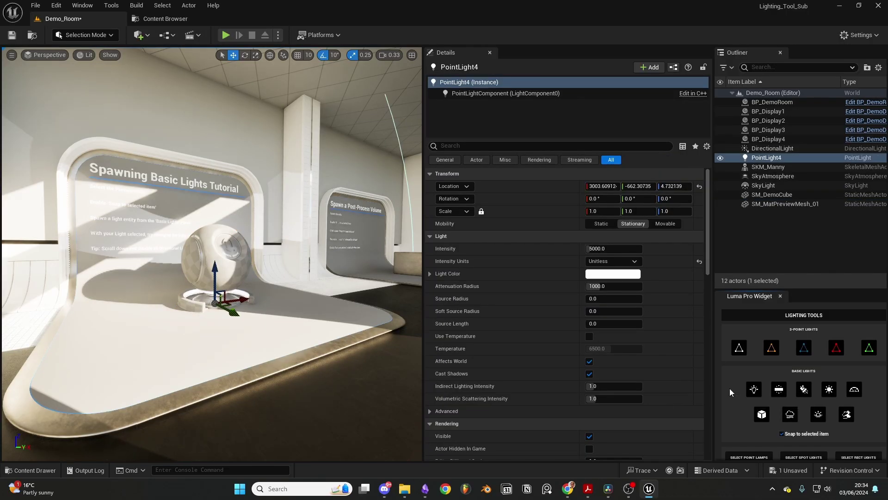
drag(217, 268, 227, 164)
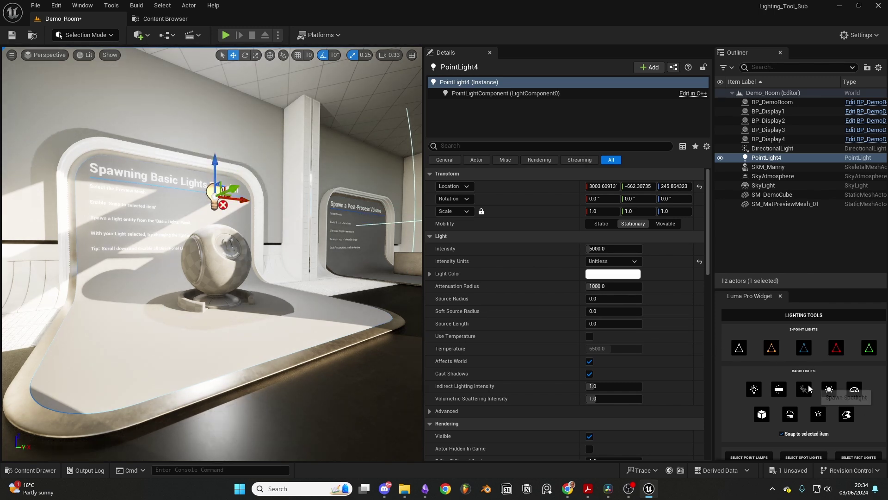
Turn off the directional light and the fog with the Luma Pro widget's toggles.
scroll(808, 384, down, 2)
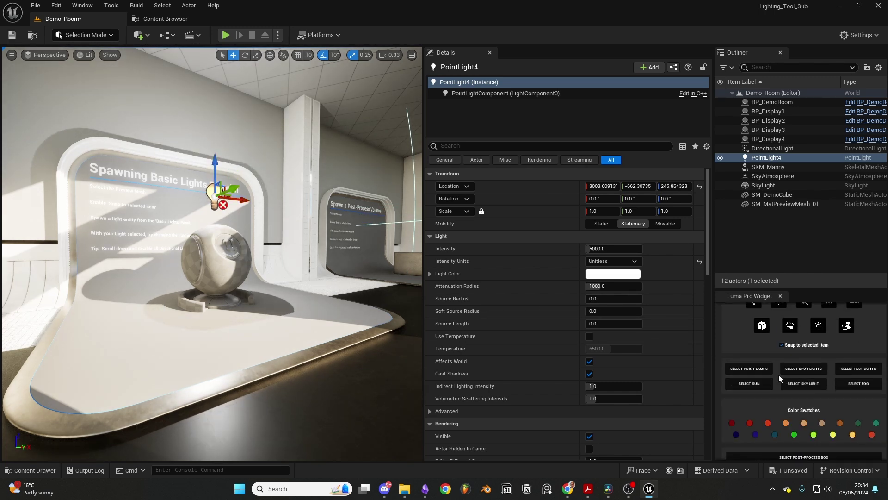
scroll(744, 363, up, 1)
scroll(744, 367, down, 2)
click(758, 423)
click(753, 432)
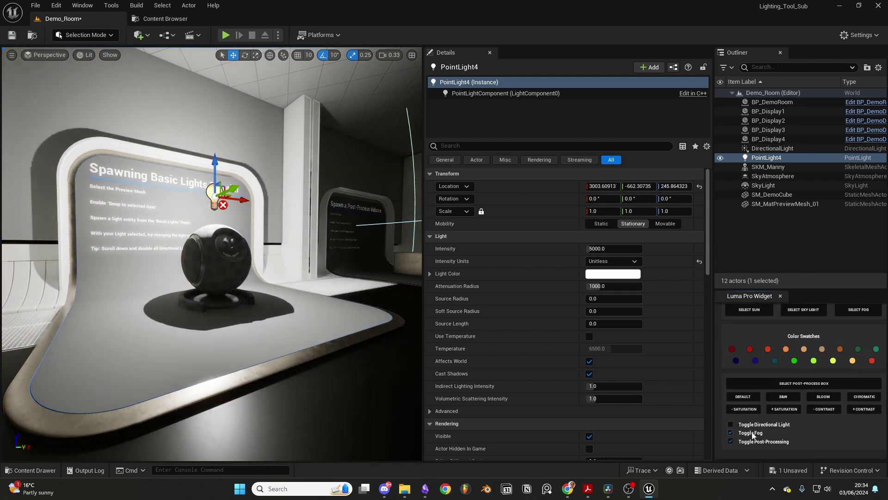
Tint the point light with the red swatch, raise it to Z about 361, and recolor it lime green.
click(751, 349)
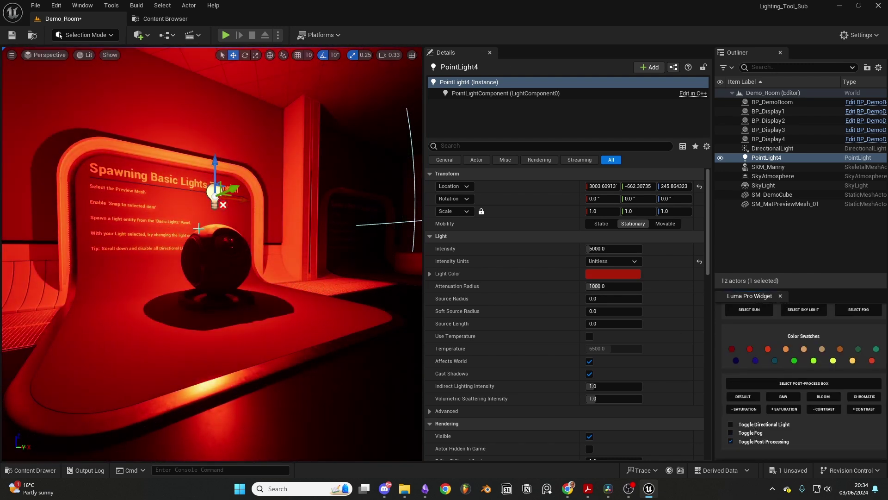
drag(214, 167, 214, 117)
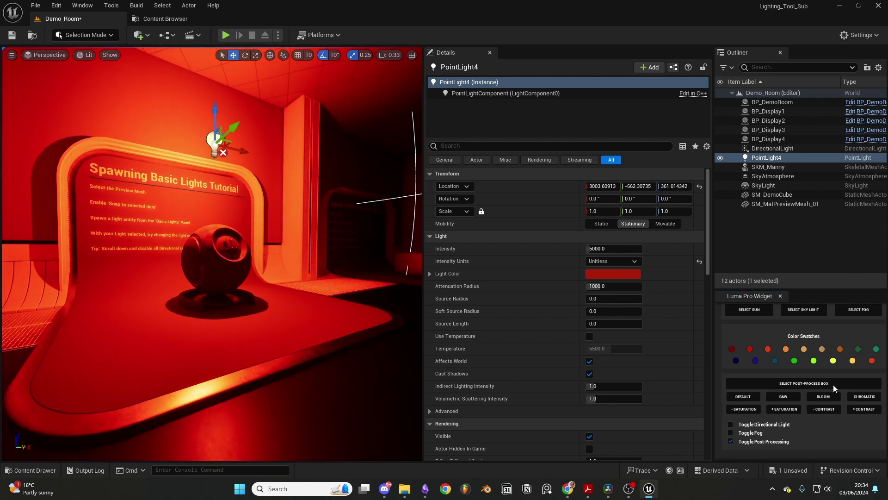
click(813, 361)
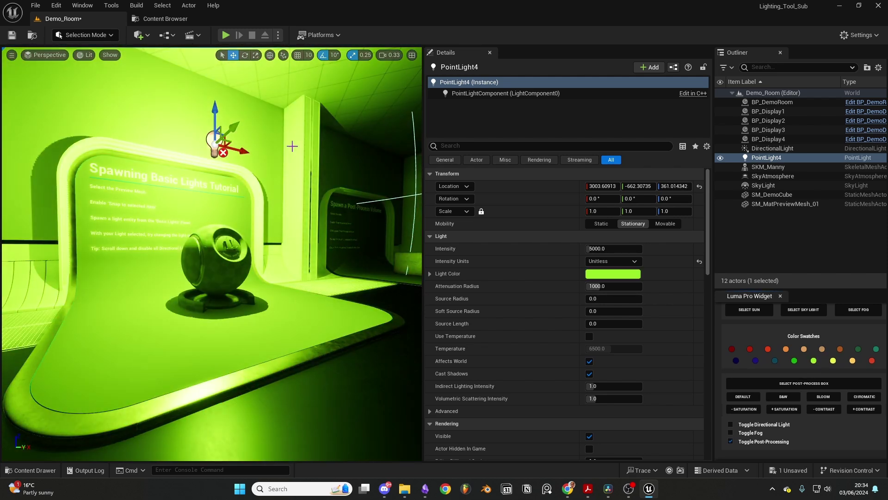
Duplicate the point light along X to about 3383 and tint the copy with the burnt-orange swatch.
alt+drag(247, 151, 350, 177)
click(841, 349)
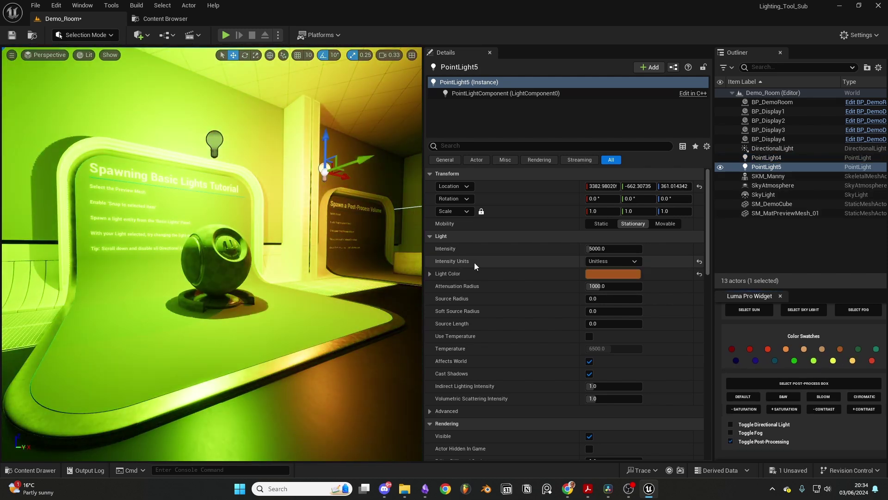
Delete both point lights from the level.
ctrl+click(766, 157)
key(Delete)
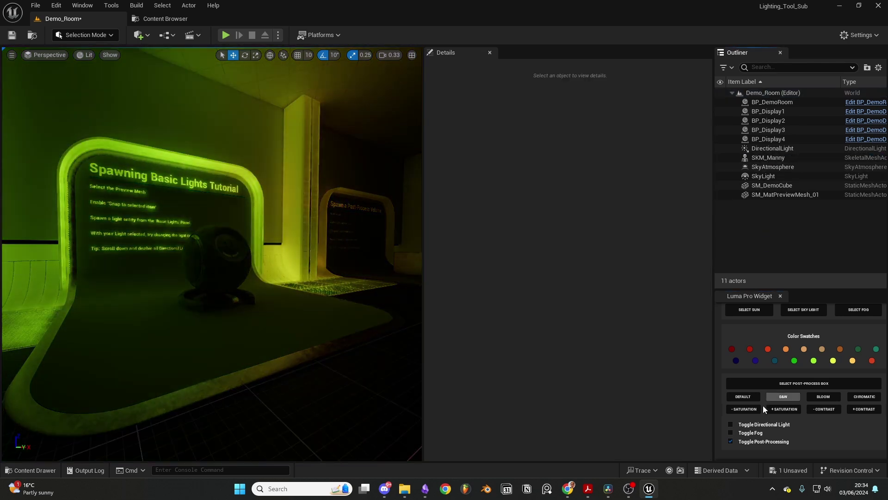
Turn the directional light and the fog back on and save the level.
click(730, 424)
click(730, 432)
key(ctrl+s)
Browse the LumaPro content to its Maps folder, select the Demo_Room level asset, and return to the level view.
click(166, 19)
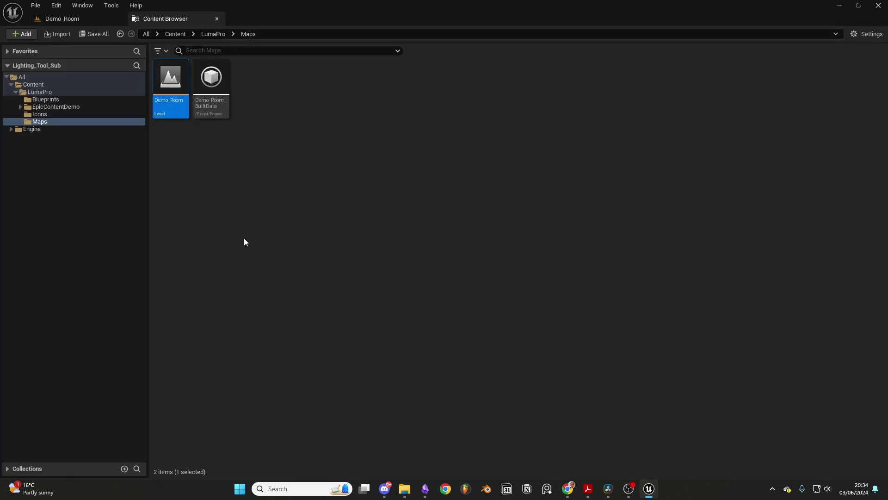
click(40, 92)
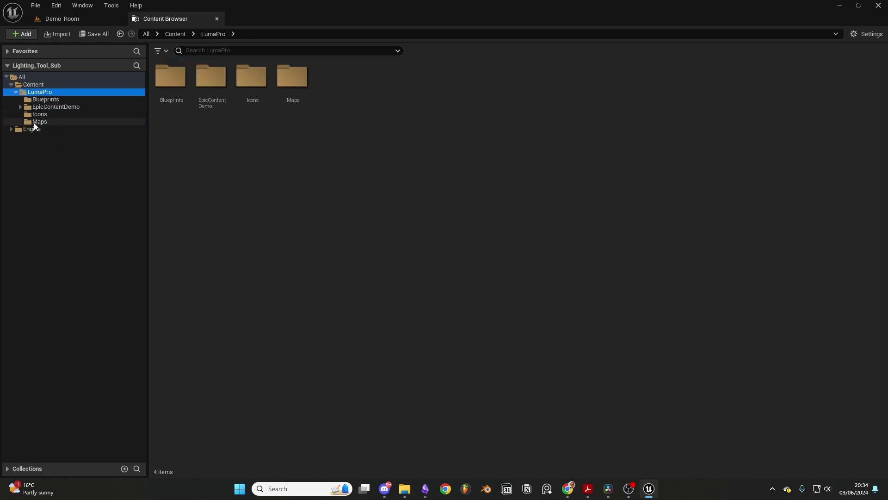
click(34, 122)
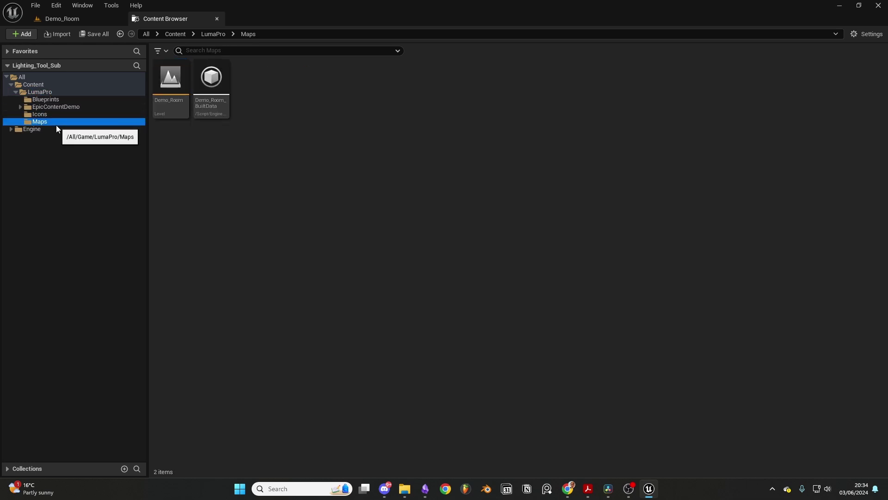
click(172, 99)
click(90, 17)
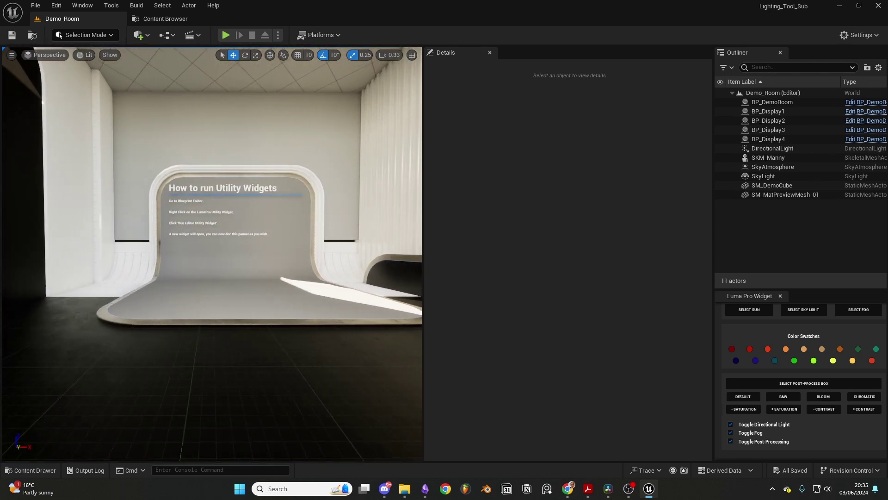
Open LumaPro's Blueprints folder, show the available actions for the Luma Pro utility widget, and return to the level view.
click(165, 19)
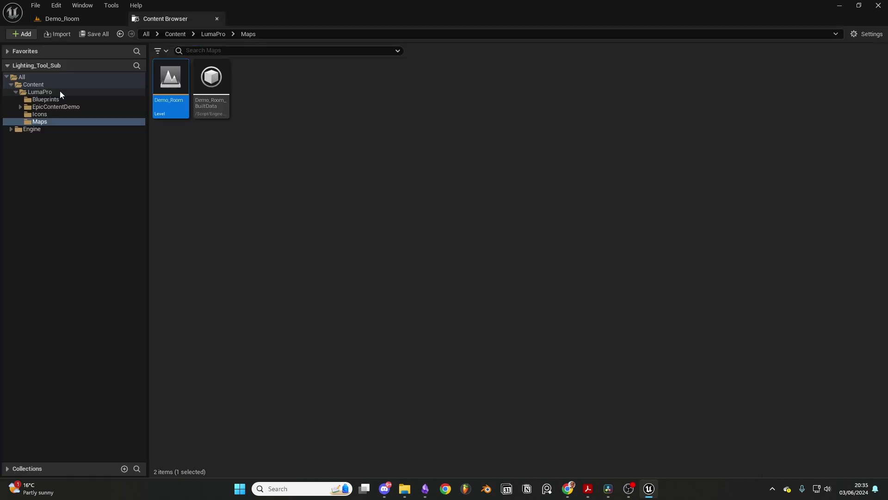
click(45, 99)
right_click(368, 90)
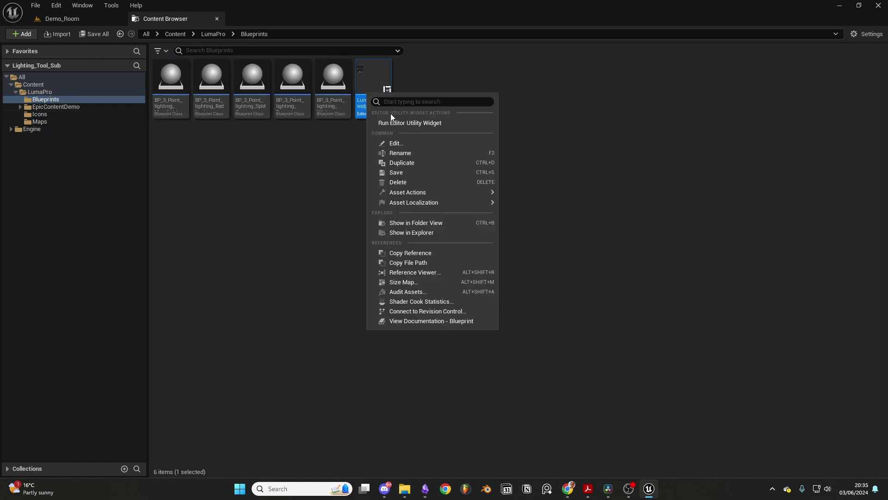
click(88, 17)
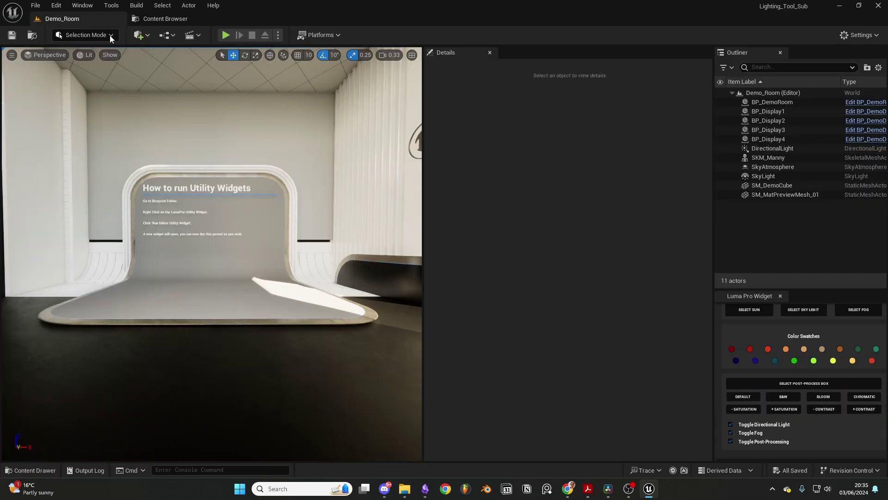
Adjust the height of the docked Luma Pro Widget and restore it.
drag(735, 296, 805, 343)
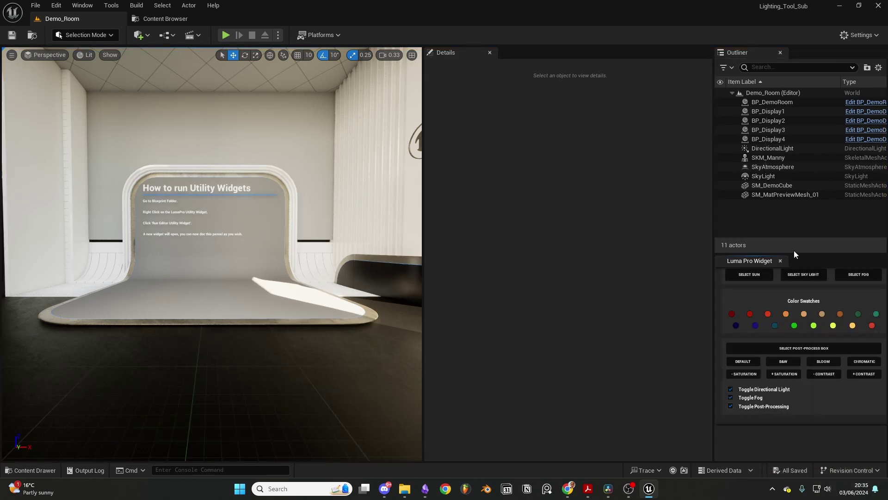
drag(794, 253, 794, 289)
Select Manny at the 3-Point Lighting display and spawn the blue Moonlight 3-point preset with Snap to selected item enabled.
key(d)
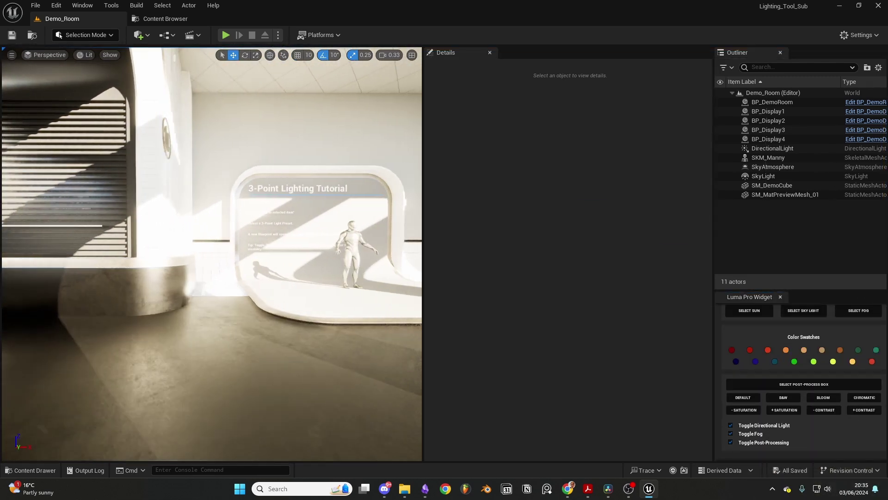
key(d)
key(w)
key(e)
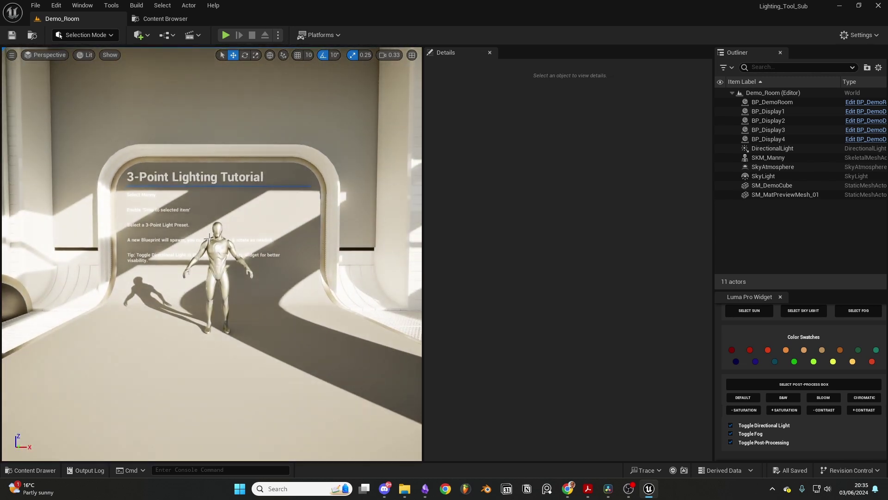
click(217, 243)
scroll(757, 381, up, 5)
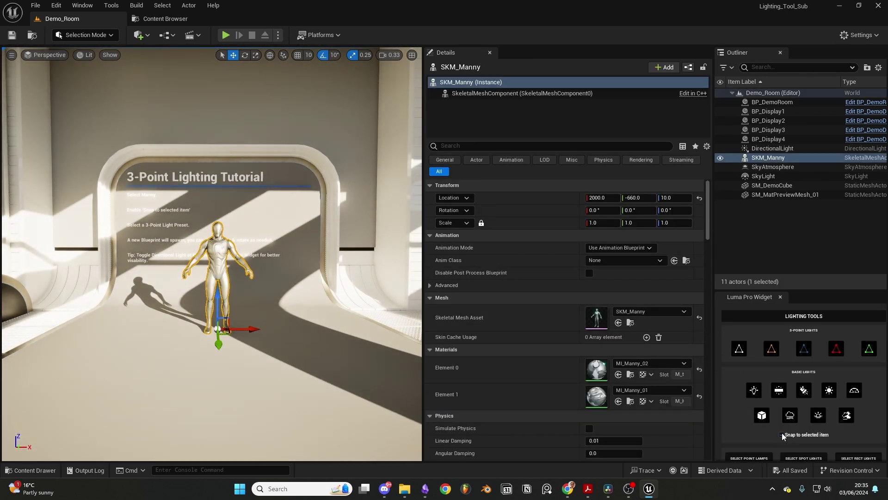
click(782, 434)
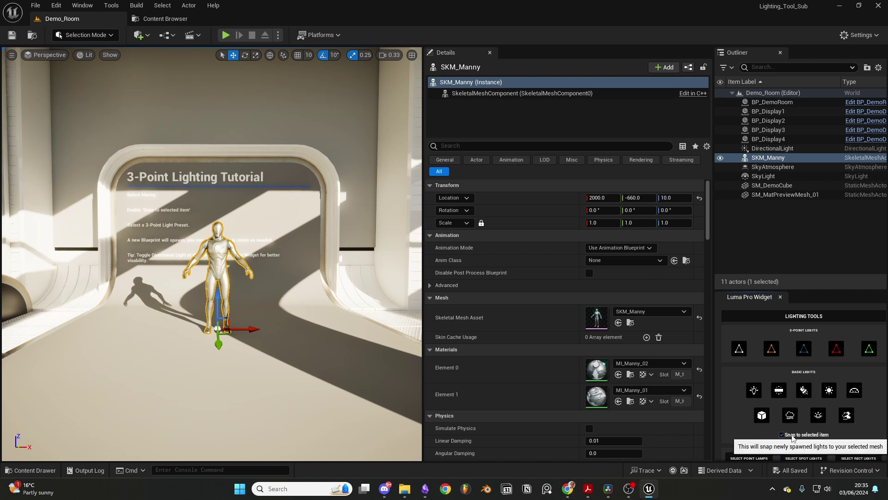
click(804, 350)
Raise the Moonlight rig to Manny's head at Z about 177.5 and rotate it to about -80° around Z.
drag(218, 298, 238, 164)
key(w)
mouse_move(238, 195)
right_down()
mouse_move(206, 231)
mouse_move(231, 236)
mouse_move(245, 194)
right_up()
mouse_move(186, 170)
right_down()
mouse_move(203, 181)
mouse_move(186, 170)
right_up()
key(e)
drag(178, 146, 234, 145)
key(w)
drag(187, 122, 195, 214)
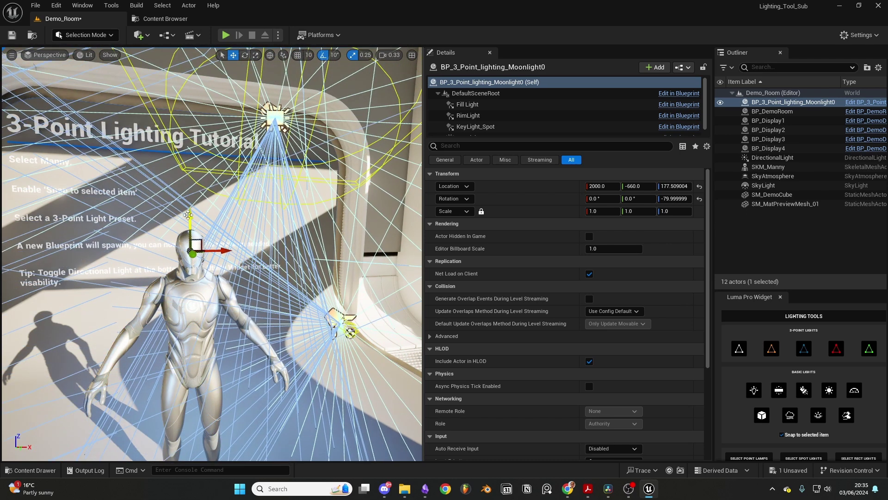
Turn off the directional light so only the Moonlight rig lights Manny.
scroll(786, 393, down, 5)
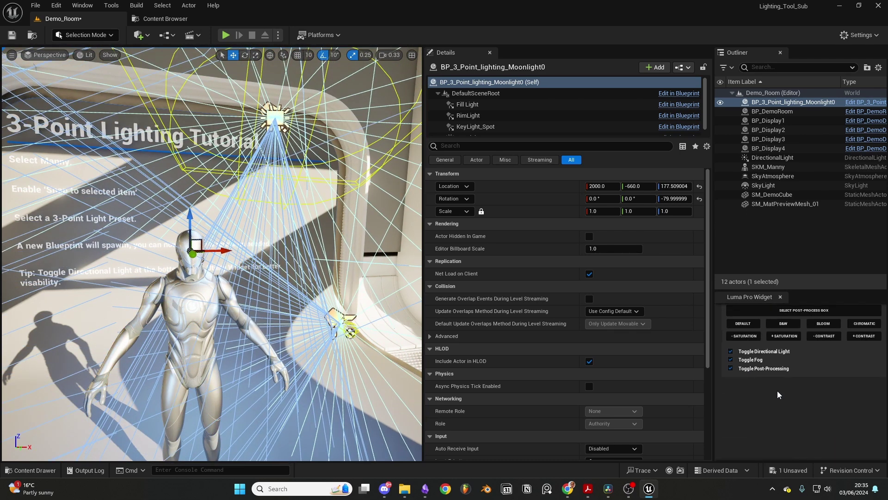
click(778, 350)
scroll(185, 250, up, 4)
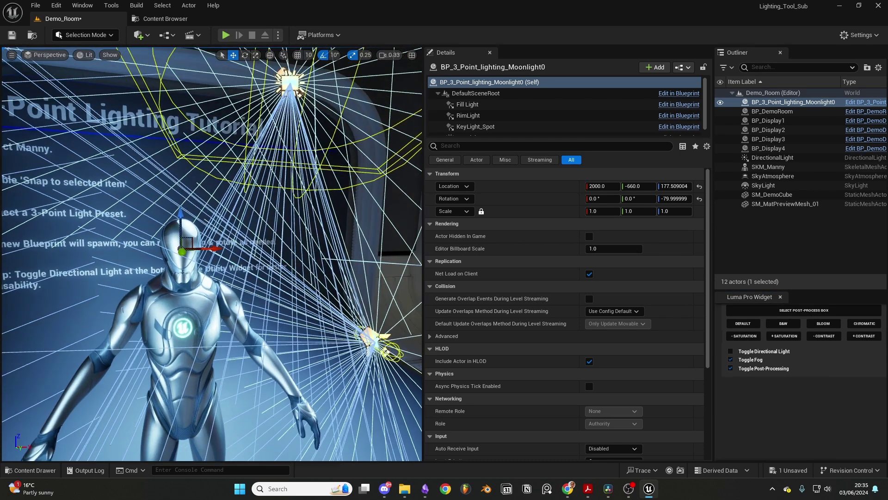
Rotate the Moonlight rig further around Manny and delete it from the level.
key(e)
drag(176, 250, 122, 250)
key(Delete)
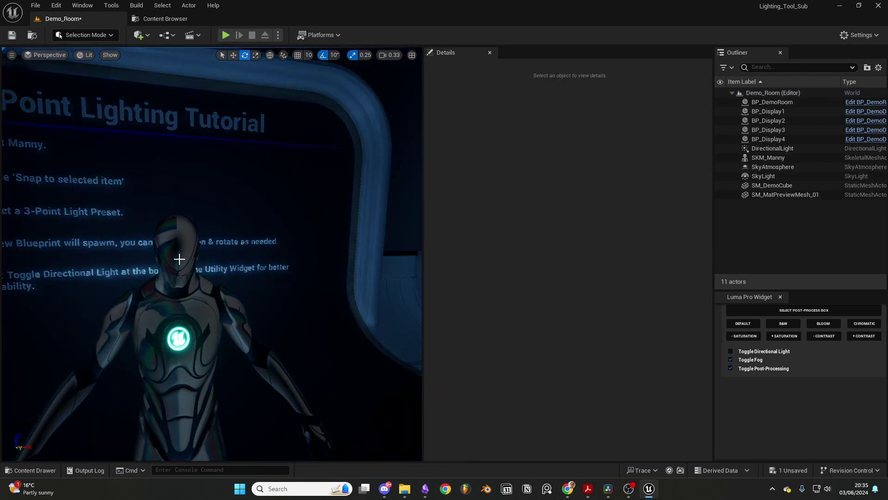
Spawn the Red Lantern 3-point lighting preset on Manny and delete it from the level.
click(178, 257)
scroll(807, 402, up, 5)
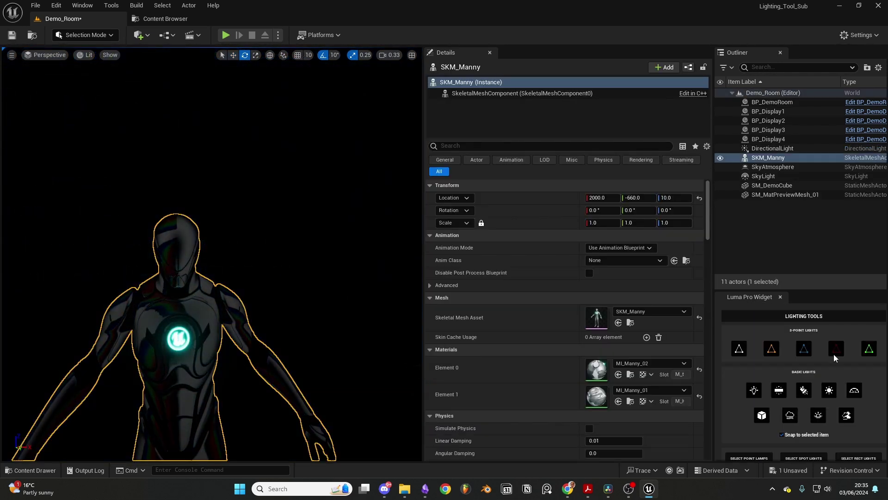
click(836, 348)
key(s)
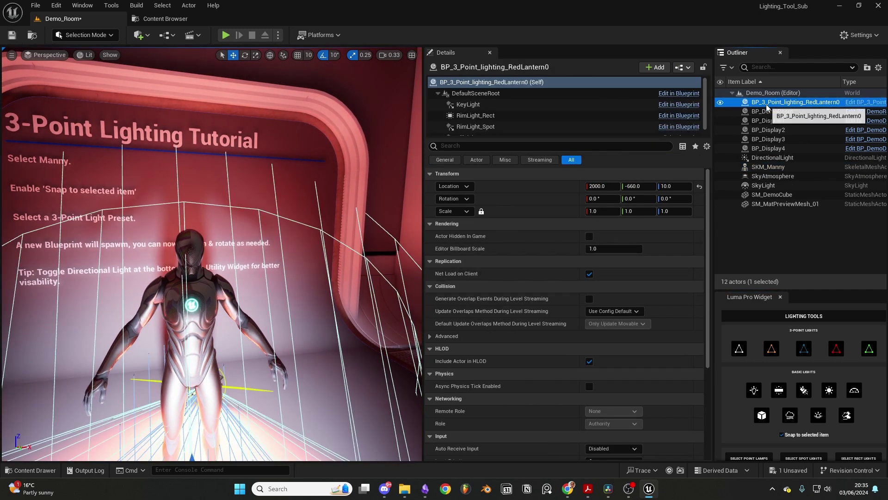
key(Delete)
Turn the directional light back on and save the level.
scroll(772, 413, down, 10)
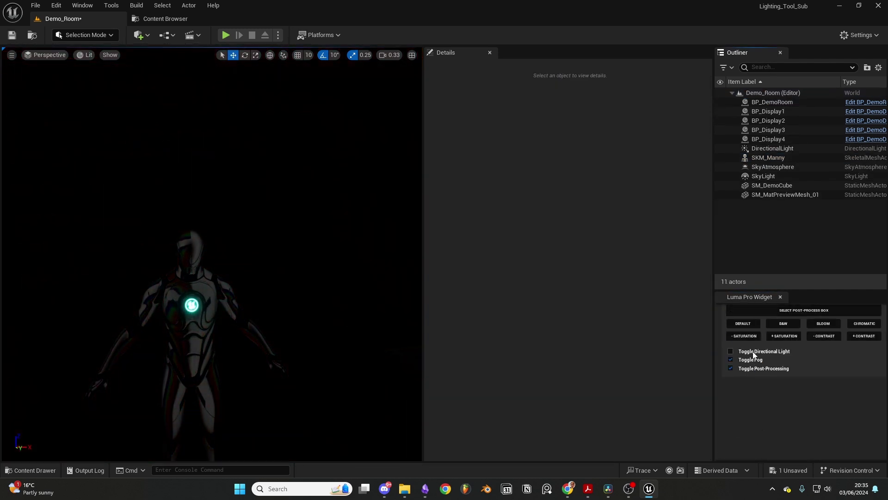
click(753, 351)
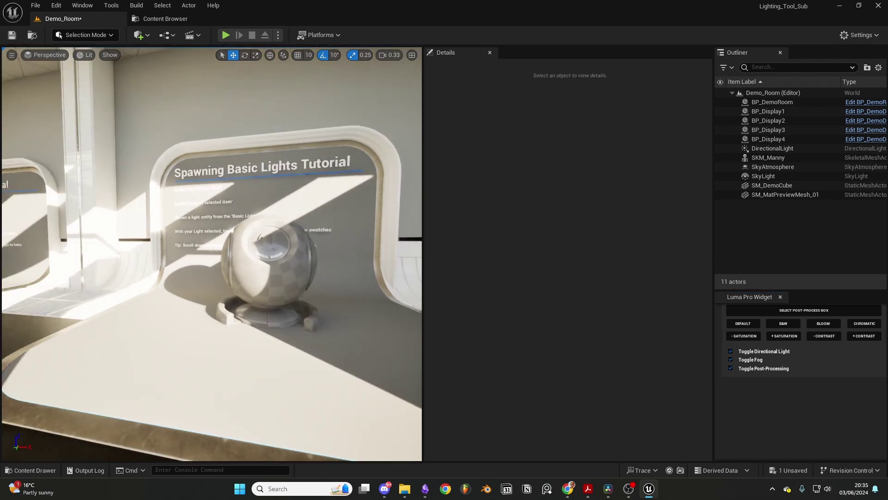
right_drag(212, 254, 264, 259)
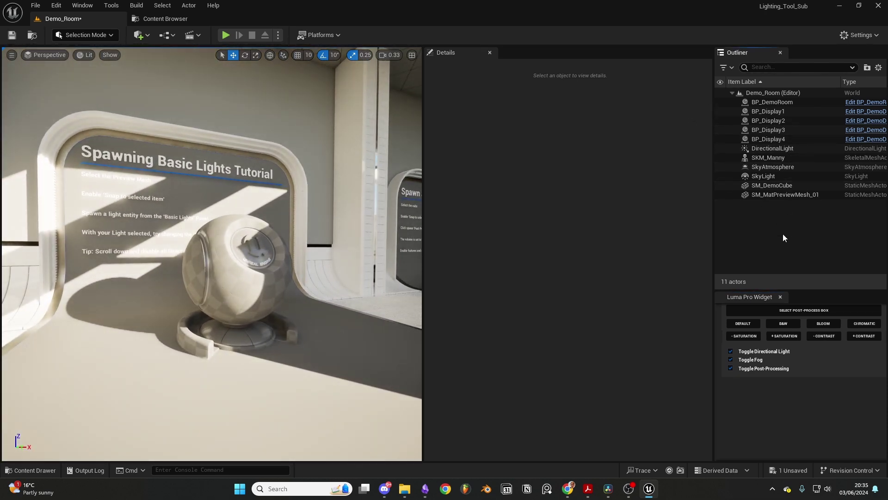
key(ctrl+s)
Add a point light manually through the editor's own light placement, reposition it near the preview mesh, and delete it.
scroll(789, 407, up, 8)
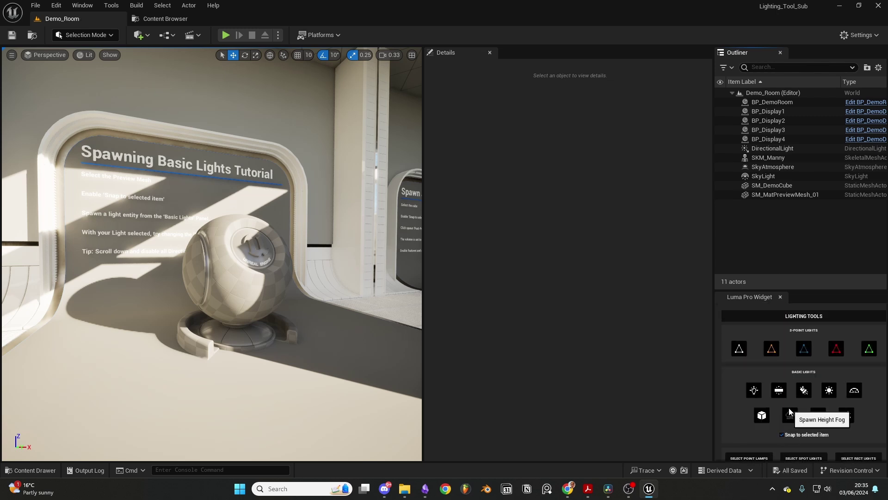
click(224, 226)
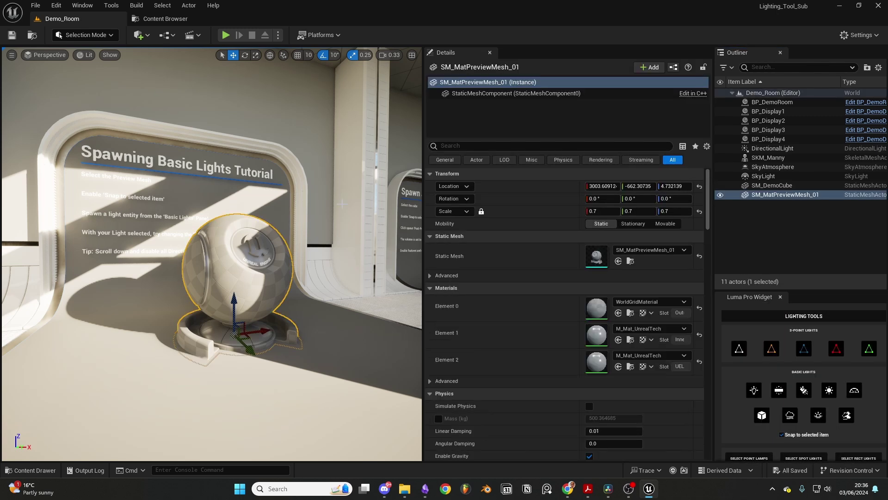
click(139, 36)
mouse_move(170, 138)
click(267, 147)
right_drag(237, 261, 331, 261)
drag(152, 235, 325, 277)
drag(284, 250, 156, 295)
key(Delete)
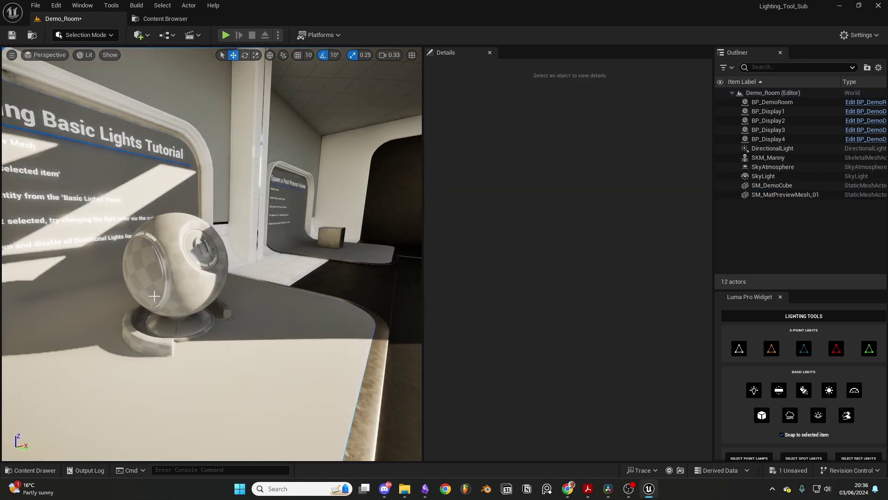
Select the preview mesh and spawn basic point lights snapped to it with the Luma Pro widget.
click(154, 295)
click(757, 396)
scroll(750, 392, down, 2)
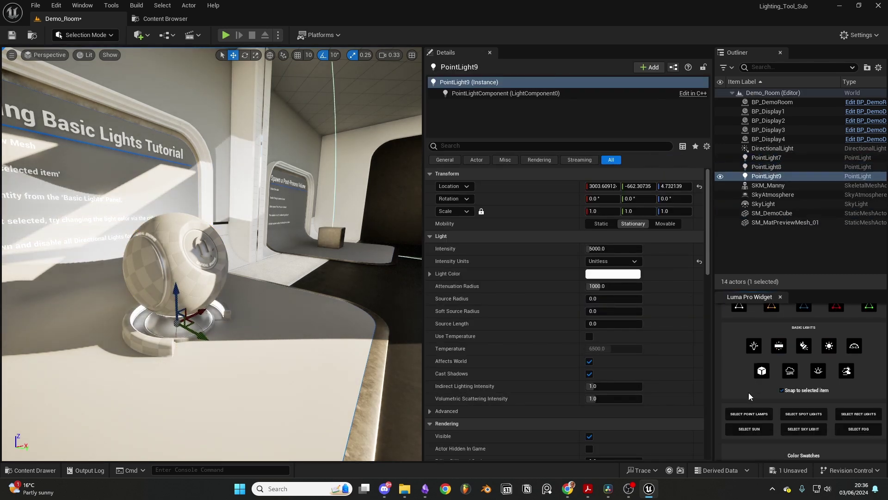
right_drag(360, 311, 326, 311)
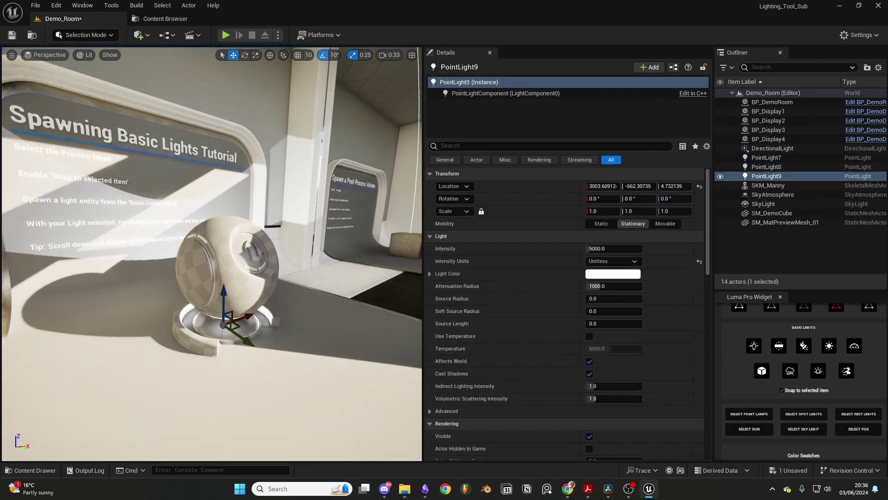
Group all point lights into a new folder and raise PointLight7 above the preview mesh to a height of about 254.
click(749, 414)
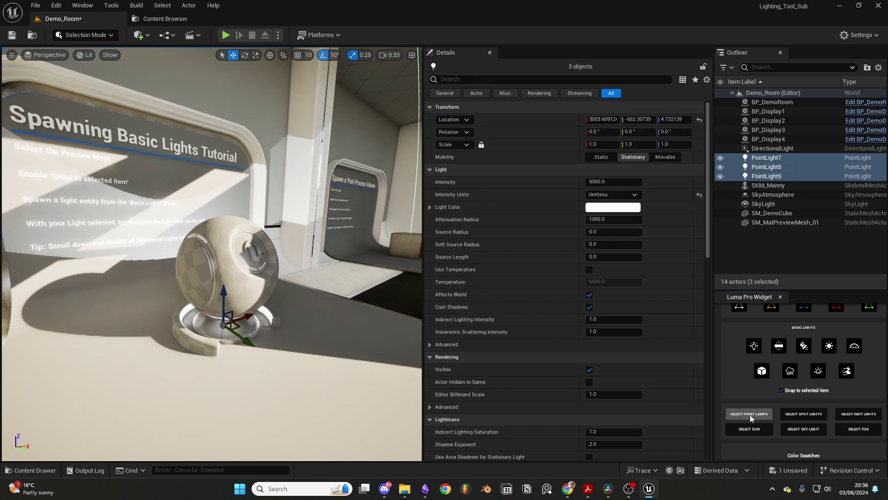
click(868, 67)
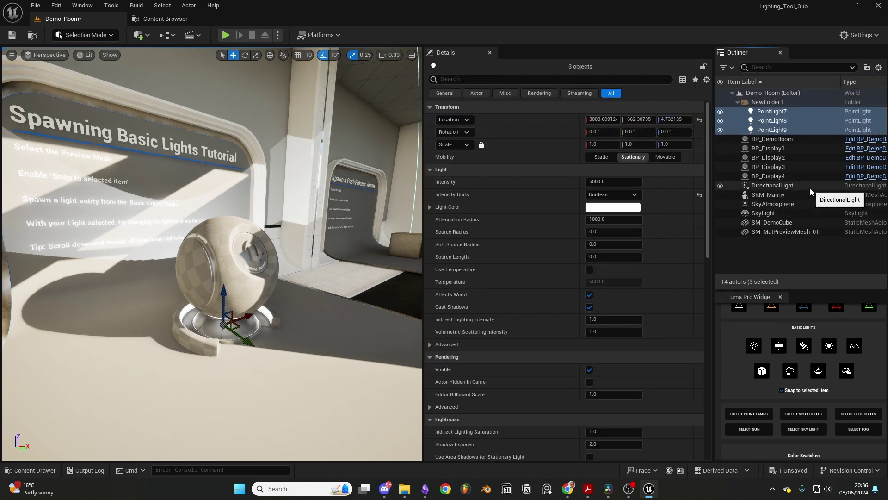
click(768, 112)
drag(221, 299, 223, 151)
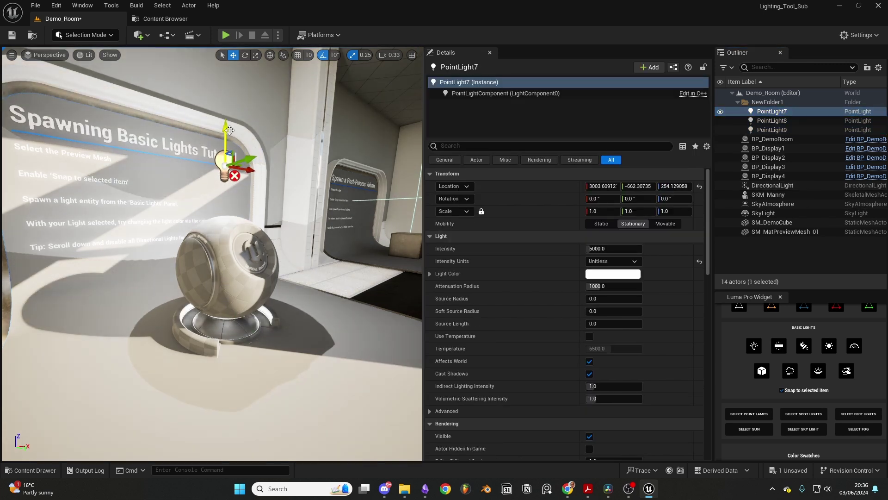
Place PointLight8 beside the preview mesh with a red color swatch and color PointLight7 above the mesh green.
click(757, 120)
drag(250, 314, 376, 269)
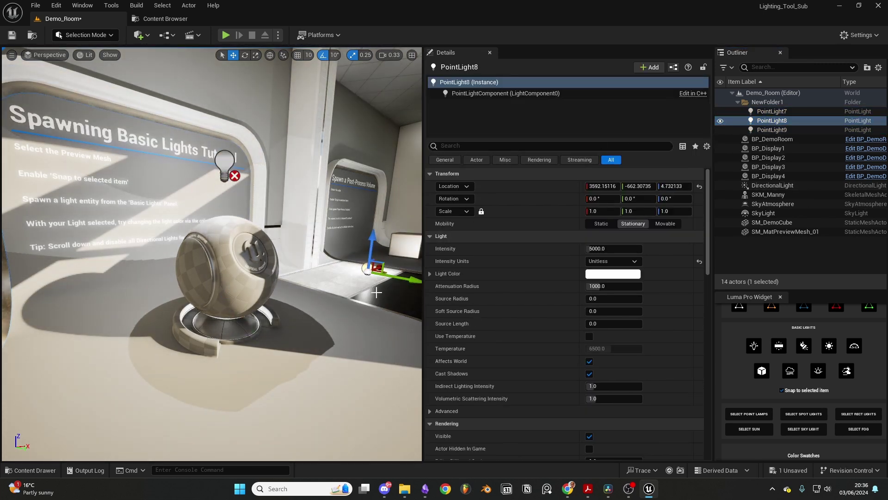
scroll(768, 380, down, 4)
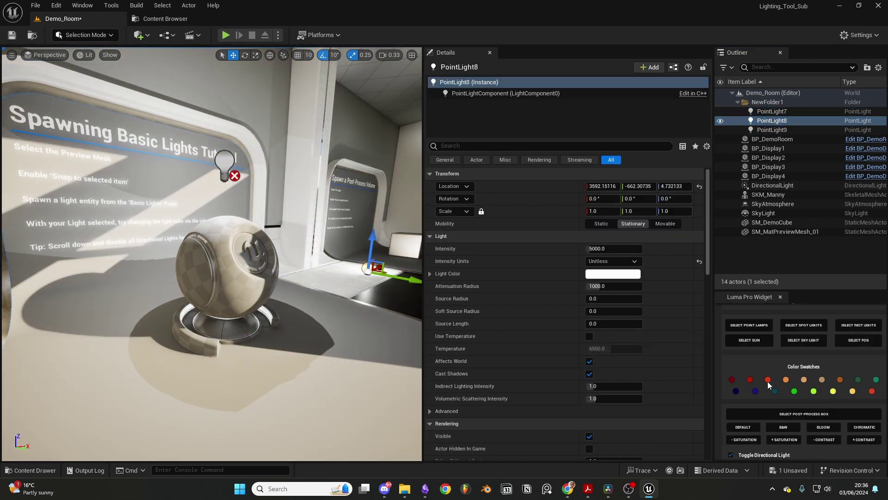
click(768, 380)
drag(379, 267, 286, 202)
click(230, 163)
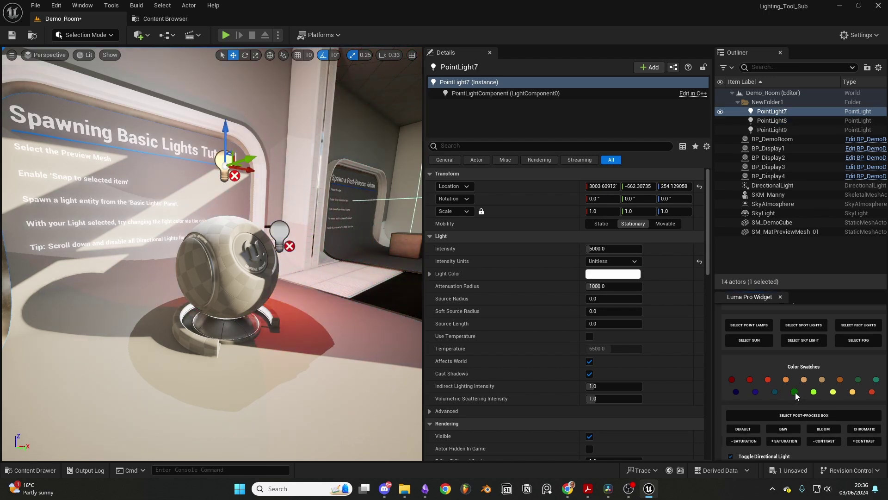
click(794, 391)
Spawn a post-process volume snapped to the demo cube with the Luma Pro widget.
mouse_move(253, 265)
right_down()
mouse_move(381, 263)
mouse_move(240, 264)
right_up()
key(w)
click(252, 287)
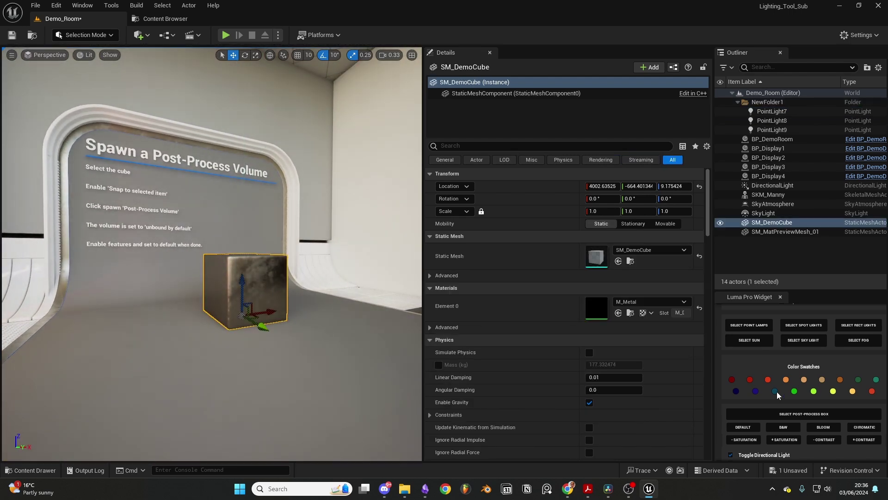
scroll(776, 402, up, 3)
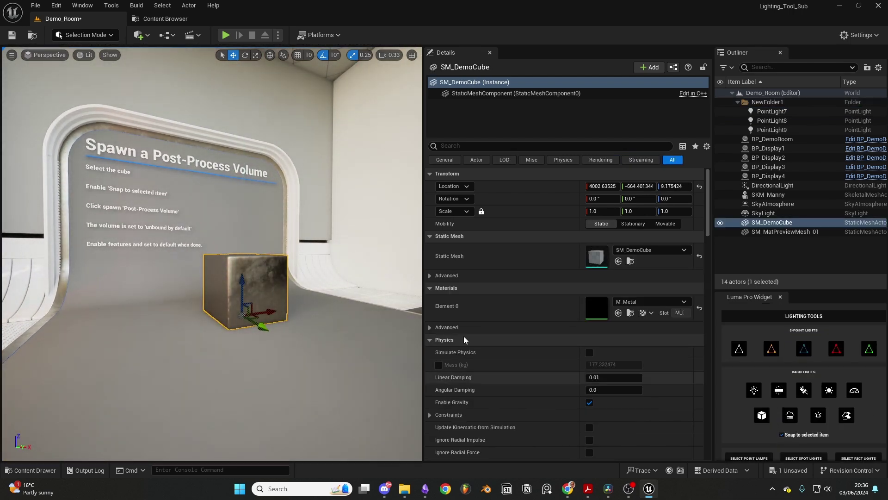
click(763, 415)
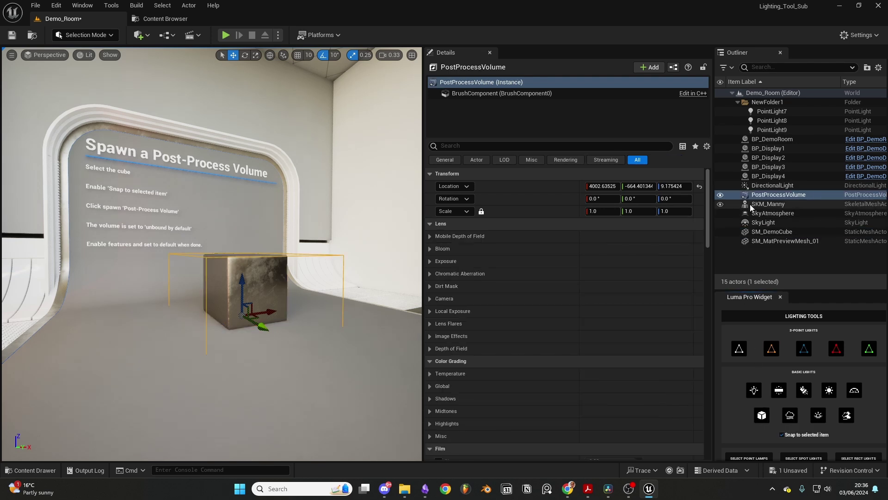
Filter the post-process volume's properties for "unboun" to check its Infinite Extent setting, and clear the filter.
click(518, 145)
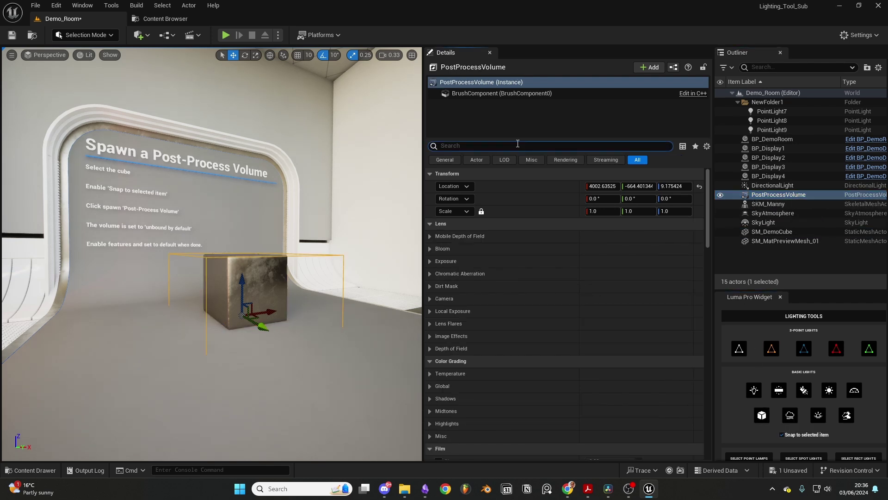
text(unboun)
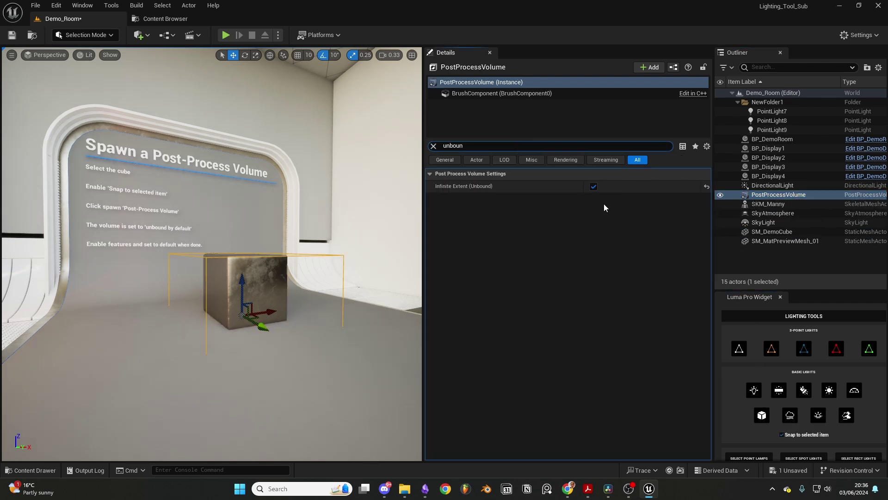
click(434, 146)
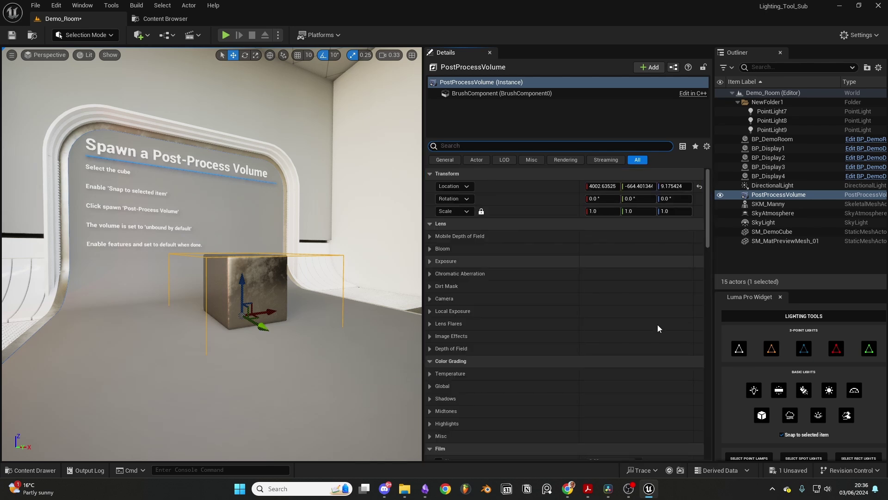
Apply the B&W look to the post-process volume and reset the volume to default.
scroll(740, 363, down, 8)
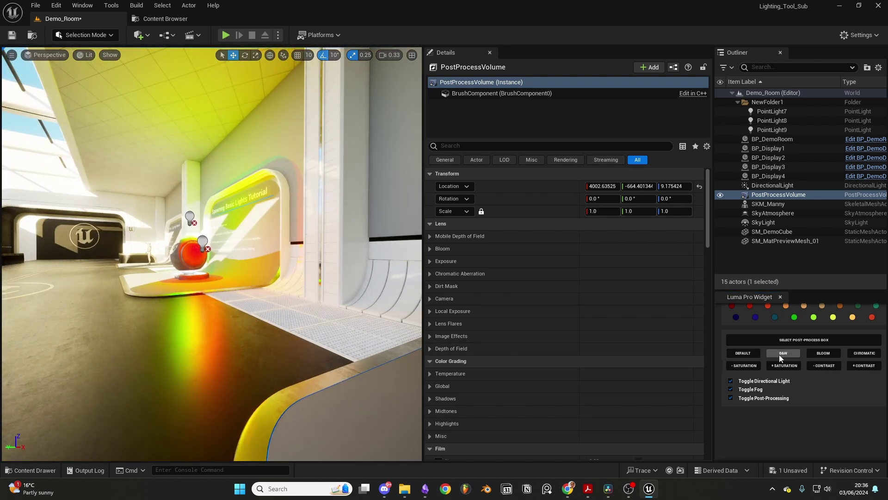
click(782, 353)
click(743, 353)
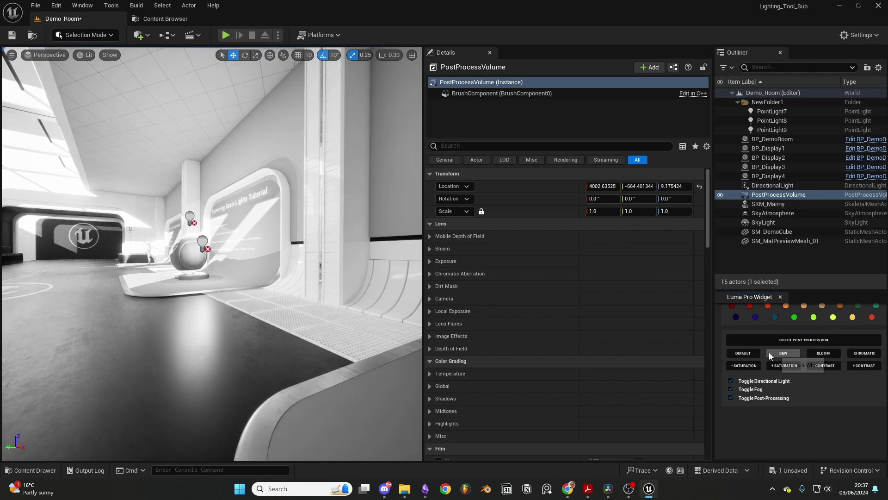
click(743, 352)
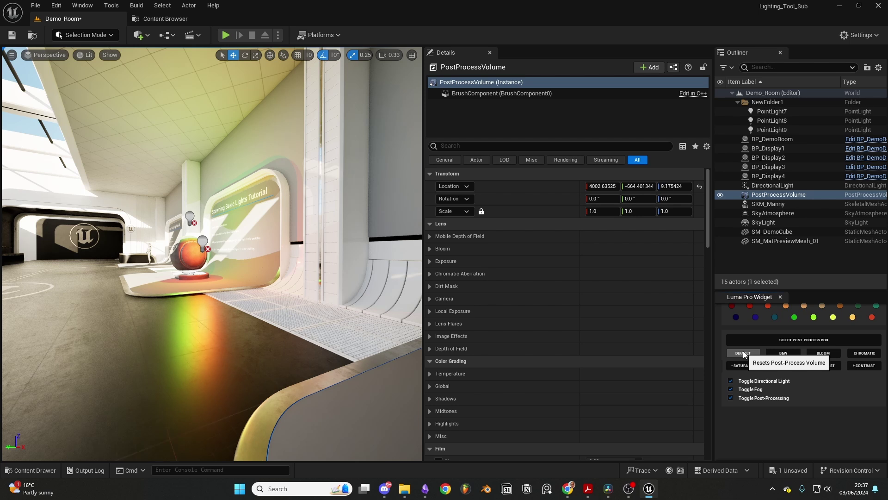
Try enhanced global contrast with the directional light turned off, and restore both to their defaults.
click(865, 366)
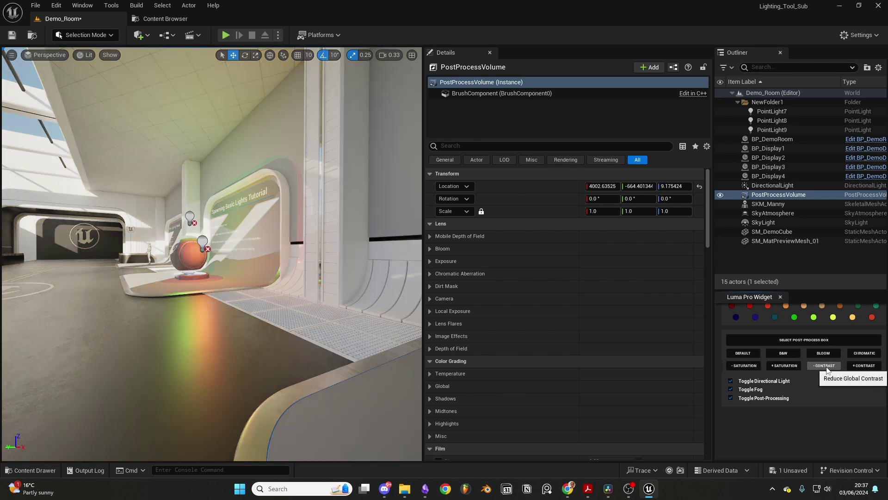
click(865, 366)
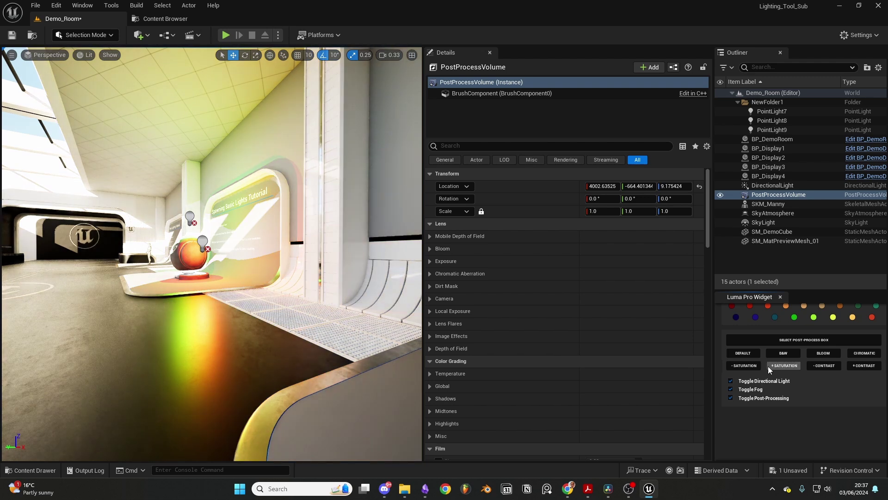
scroll(769, 372, up, 1)
click(770, 383)
Spawn a height fog in the level with Volumetric Fog enabled and an Extinction Scale of 15.
scroll(778, 399, up, 5)
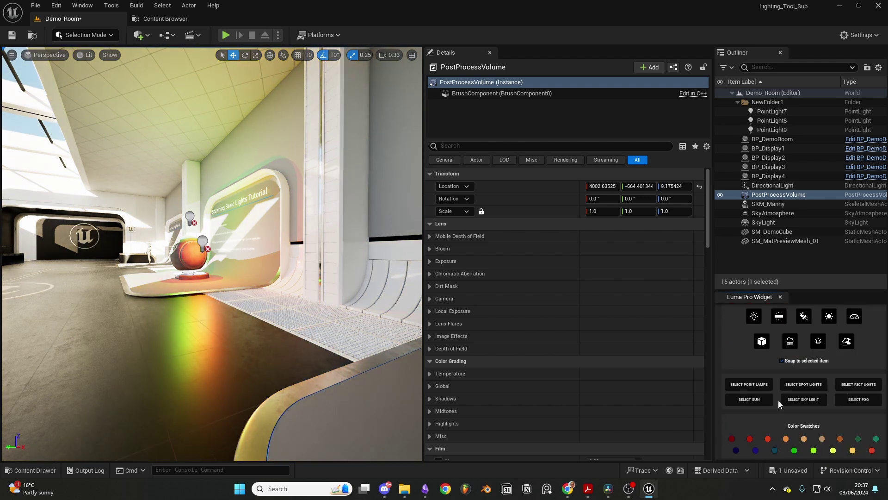
click(788, 399)
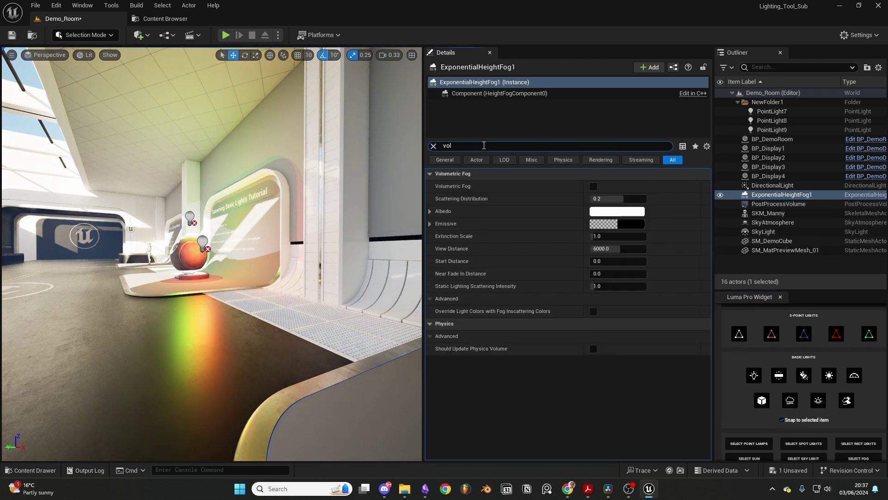
click(602, 237)
text(15)
key(Return)
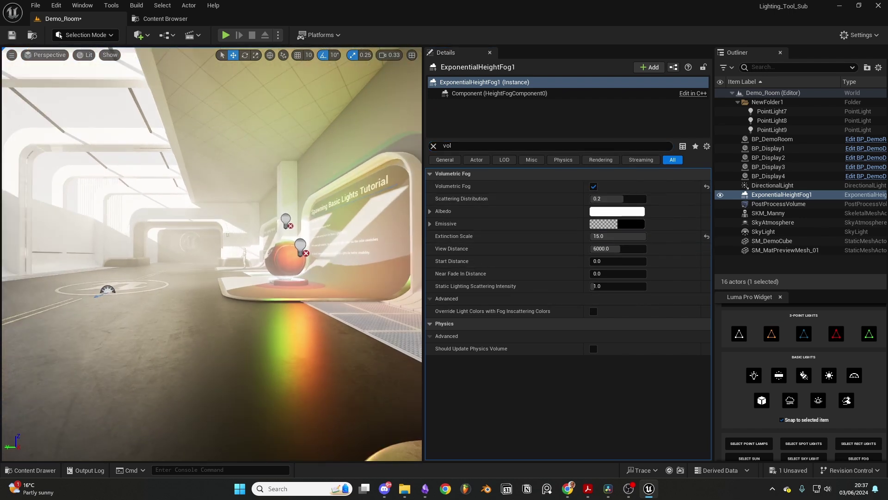
Toggle the level's fog with the Luma Pro widget.
scroll(773, 370, down, 5)
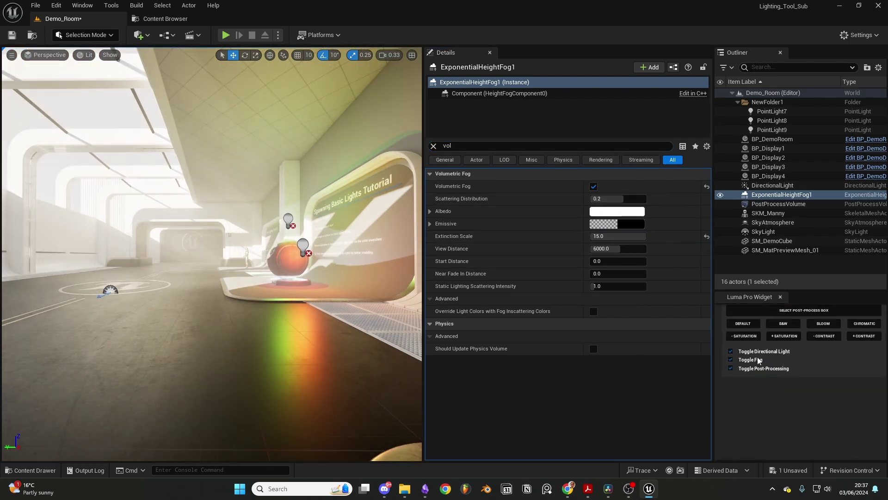